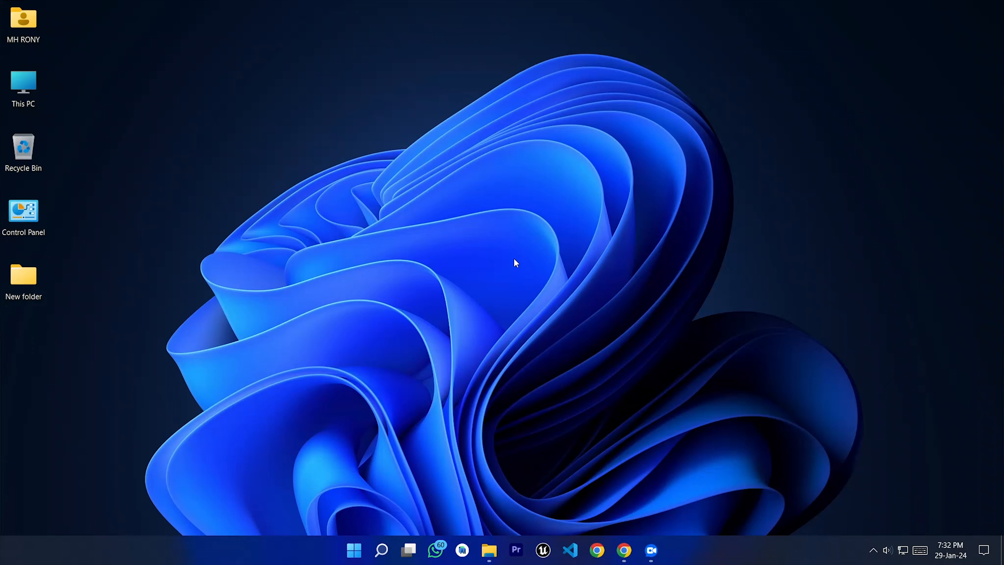
Step: Restore the Chrome window showing the Code Camp BD site at localhost/wordpress
{"action": "left_click", "coordinate": [623, 551]}
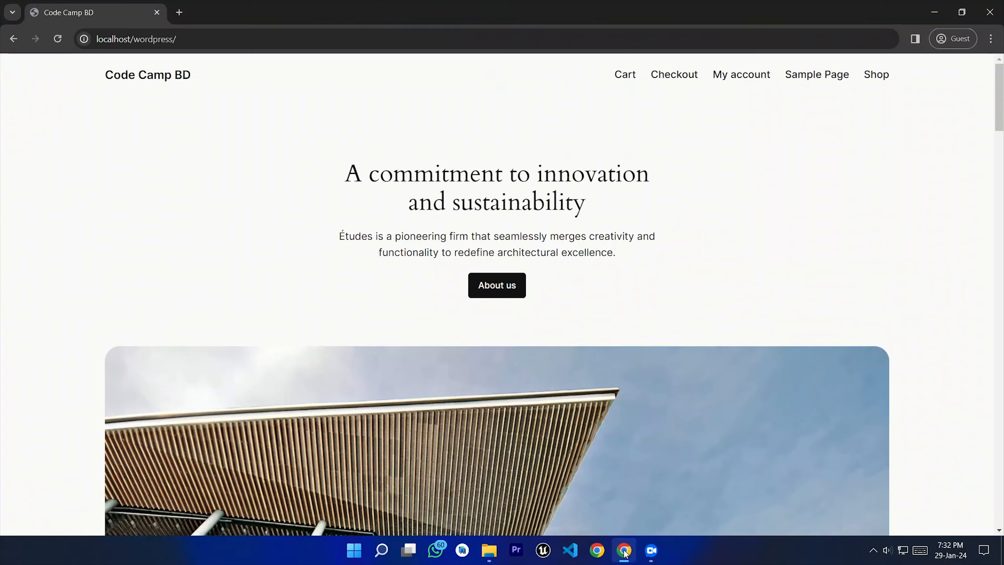
Step: Append wp-admin to the localhost/wordpress/ address in the address bar
{"action": "left_click_drag", "start_coordinate": [177, 38], "coordinate": [95, 39]}
{"action": "left_click", "coordinate": [187, 40]}
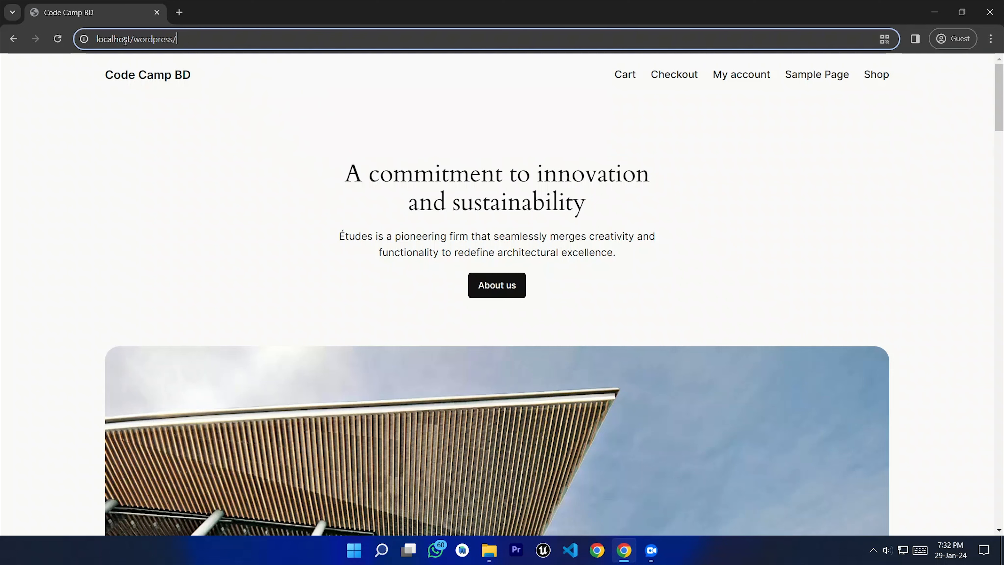
{"action": "left_click_drag", "start_coordinate": [177, 39], "coordinate": [136, 47]}
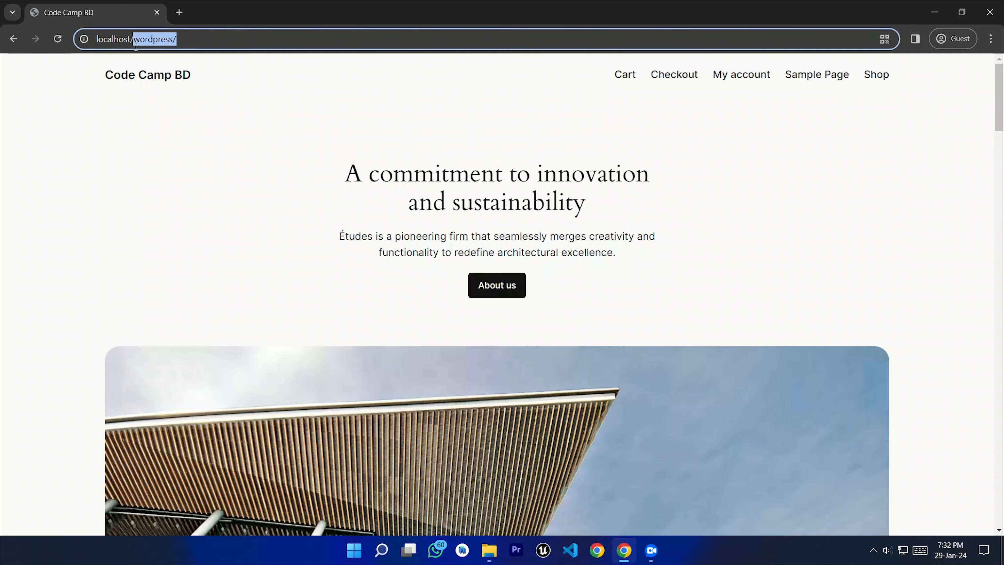
{"action": "left_click", "coordinate": [185, 42]}
{"action": "mouse_move", "coordinate": [1003, 113]}
{"action": "left_mouse_down"}
{"action": "mouse_move", "coordinate": [1002, 518]}
{"action": "mouse_move", "coordinate": [1003, 100]}
{"action": "left_mouse_up"}
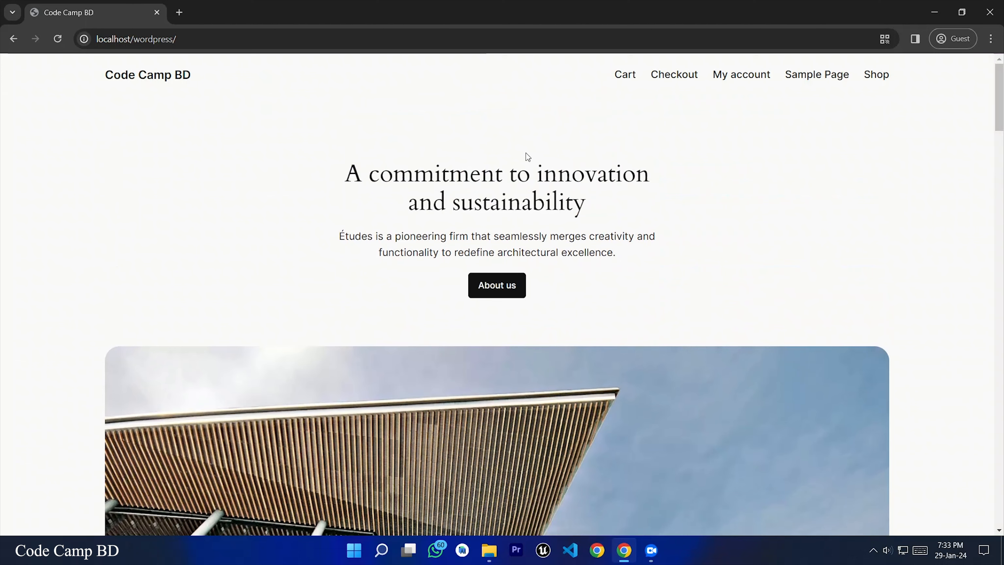
{"action": "left_click", "coordinate": [198, 39]}
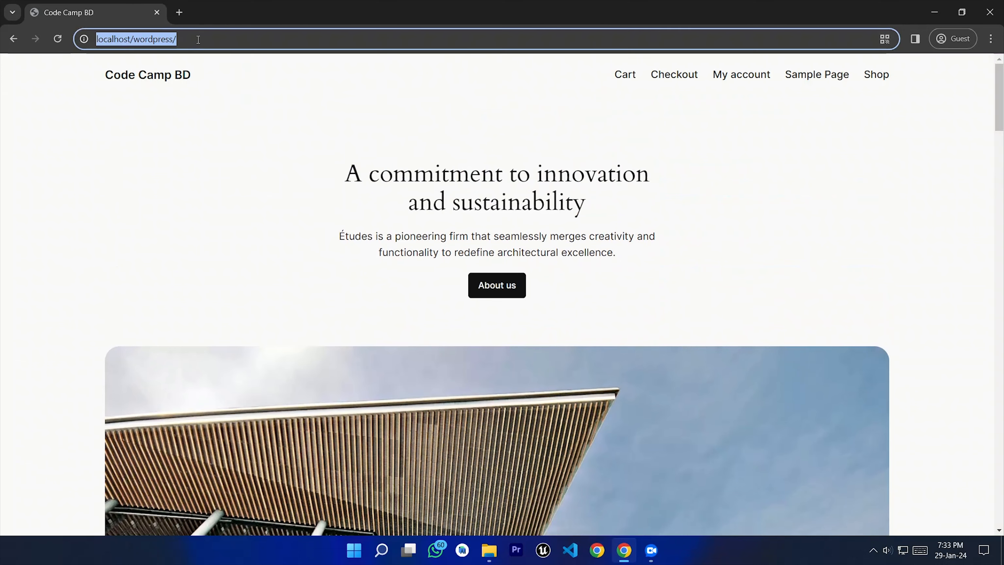
{"action": "left_click", "coordinate": [225, 44]}
{"action": "type", "text": "w"}
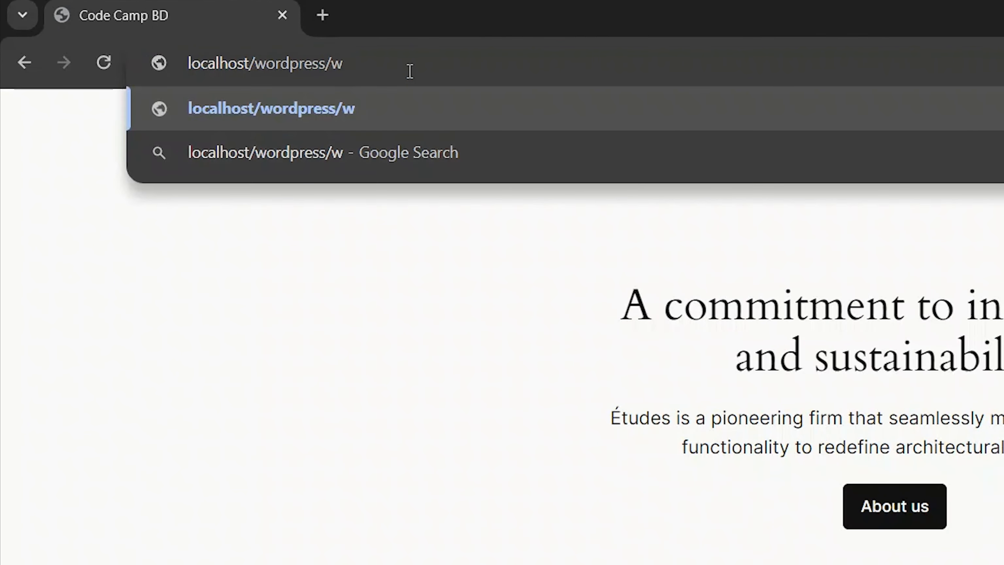
{"action": "type", "text": "p-admin"}
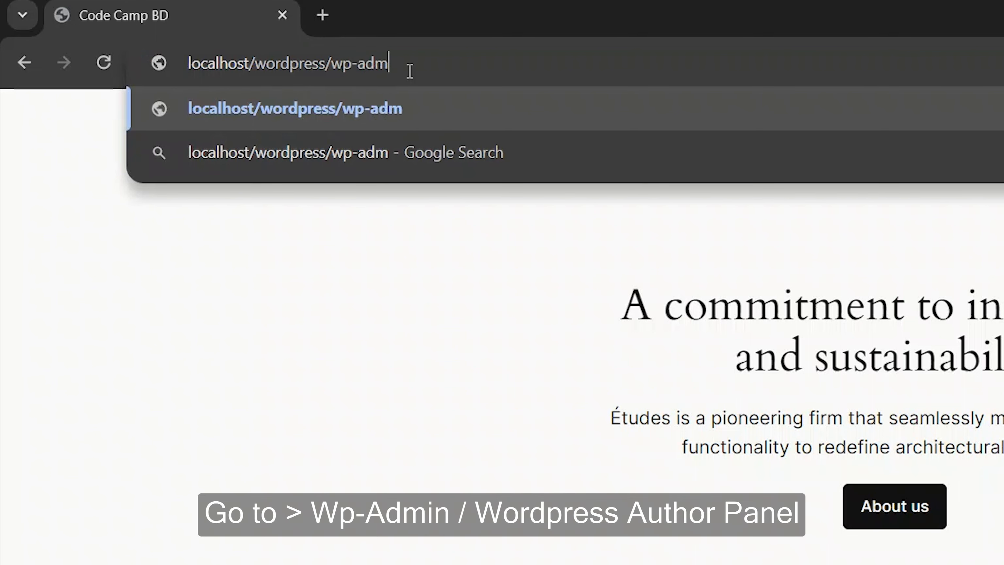
Step: Load localhost/wordpress/wp-admin to reach the Code Camp BD login page
{"action": "left_click_drag", "start_coordinate": [401, 61], "coordinate": [164, 79]}
{"action": "left_click", "coordinate": [440, 62]}
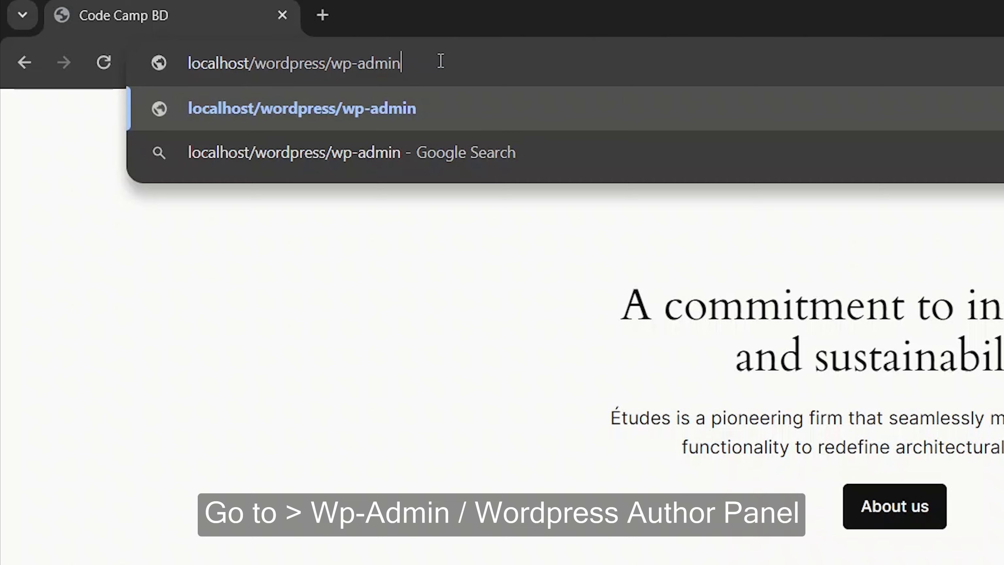
{"action": "left_click_drag", "start_coordinate": [439, 62], "coordinate": [336, 75]}
{"action": "left_click", "coordinate": [443, 66]}
{"action": "left_click_drag", "start_coordinate": [443, 65], "coordinate": [253, 66]}
{"action": "left_click", "coordinate": [445, 49]}
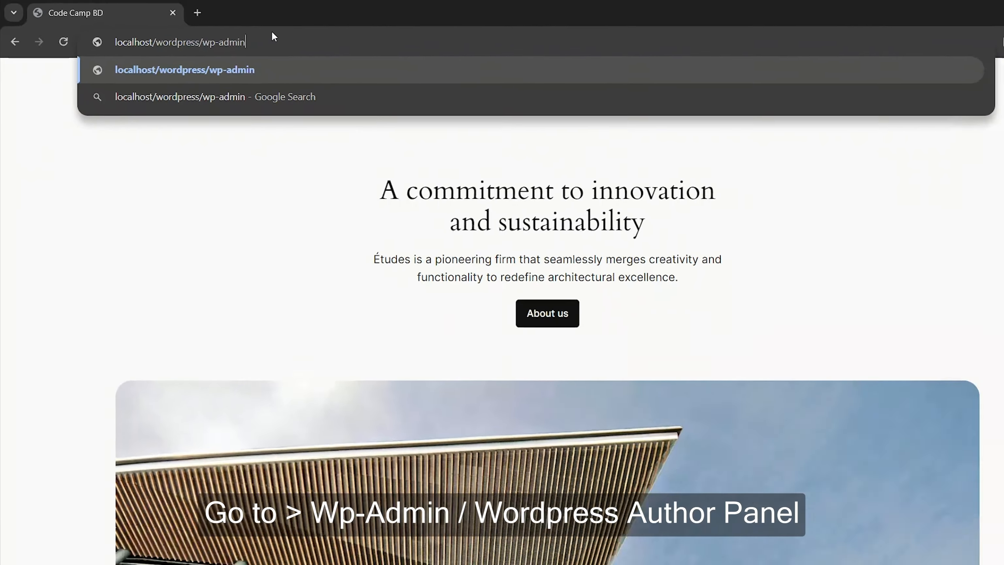
{"action": "key", "text": "Return"}
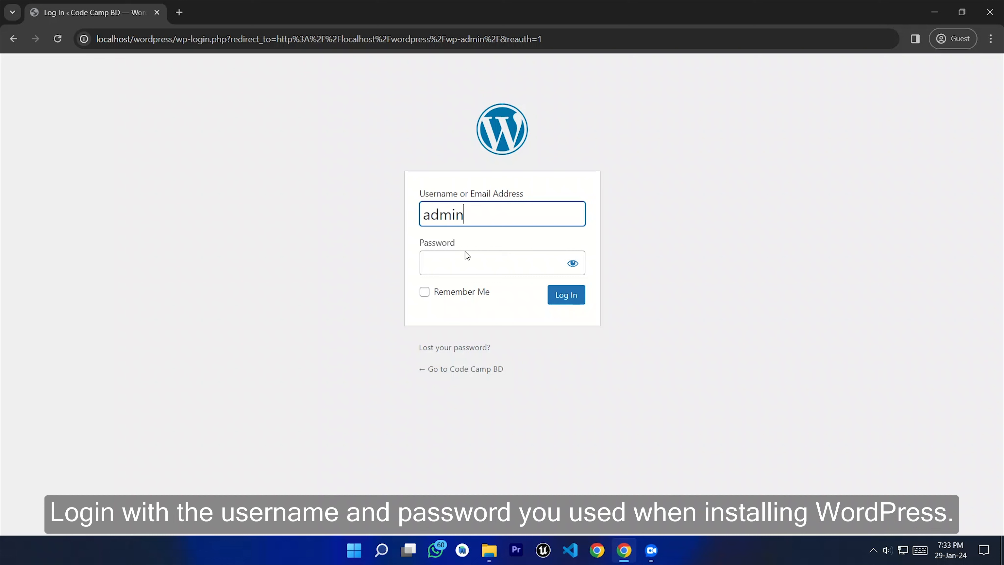
Step: Enter the administrator password, check it with the eye icon, and log in to the Dashboard
{"action": "left_click", "coordinate": [466, 261]}
{"action": "type", "text": "ad"}
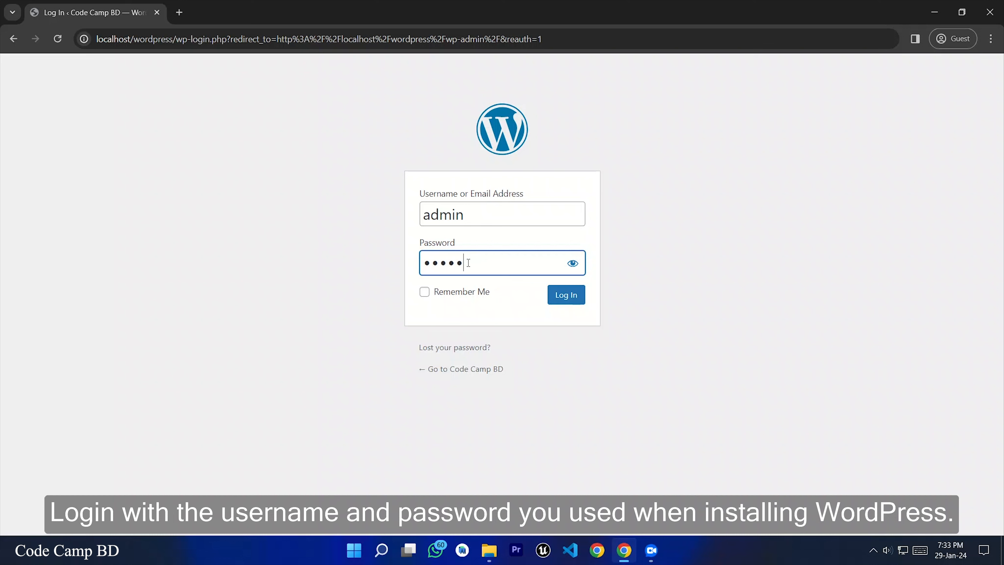
{"action": "left_click_drag", "start_coordinate": [469, 263], "coordinate": [421, 263]}
{"action": "left_click", "coordinate": [479, 262]}
{"action": "left_click", "coordinate": [572, 264]}
{"action": "left_click", "coordinate": [574, 265]}
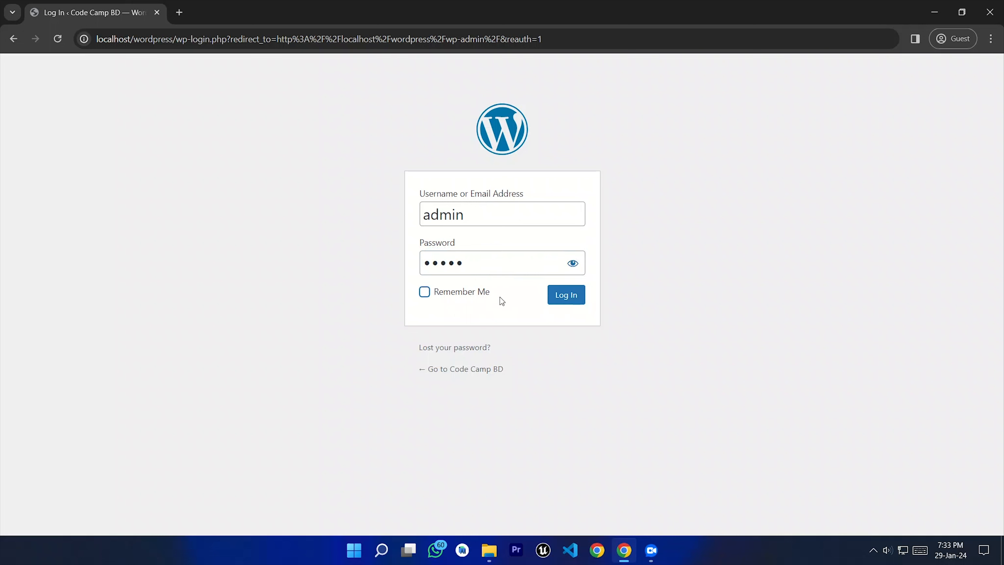
{"action": "left_click", "coordinate": [569, 298]}
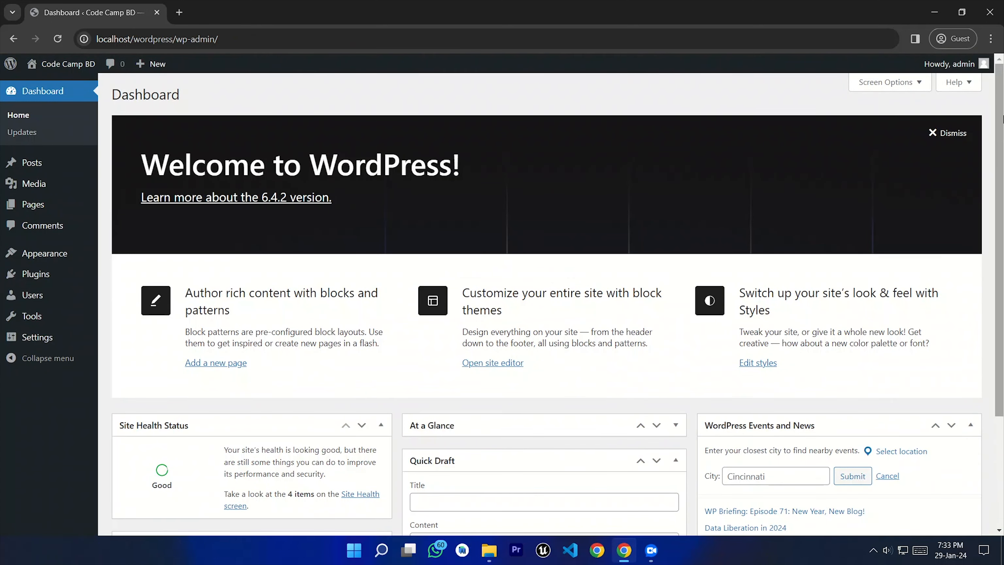
Step: Go to Appearance > Themes and choose Add New Theme to browse the popular themes
{"action": "scroll", "coordinate": [1002, 255], "scroll_direction": "down", "scroll_amount": 3}
{"action": "scroll", "coordinate": [1002, 261], "scroll_direction": "up", "scroll_amount": 3}
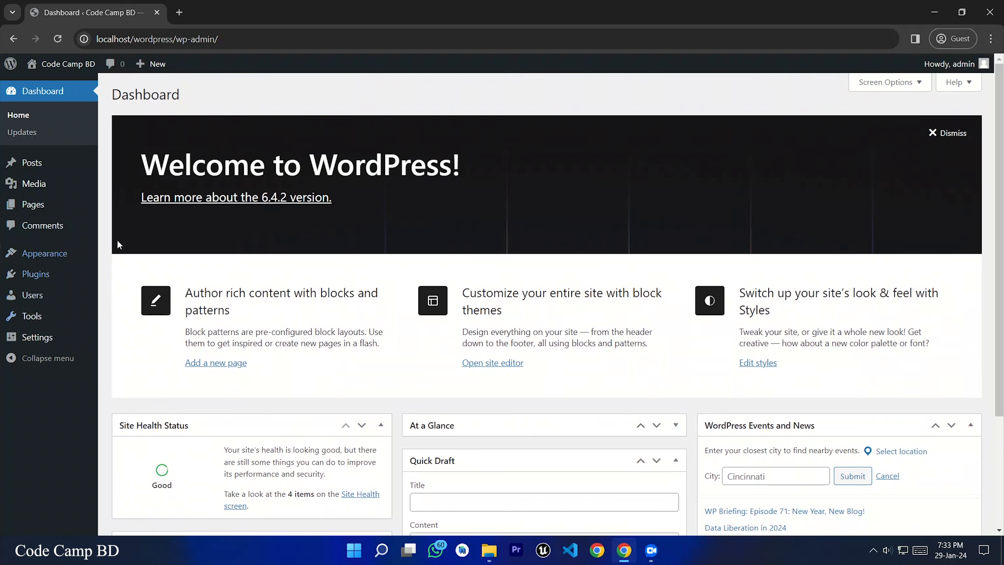
{"action": "mouse_move", "coordinate": [46, 257]}
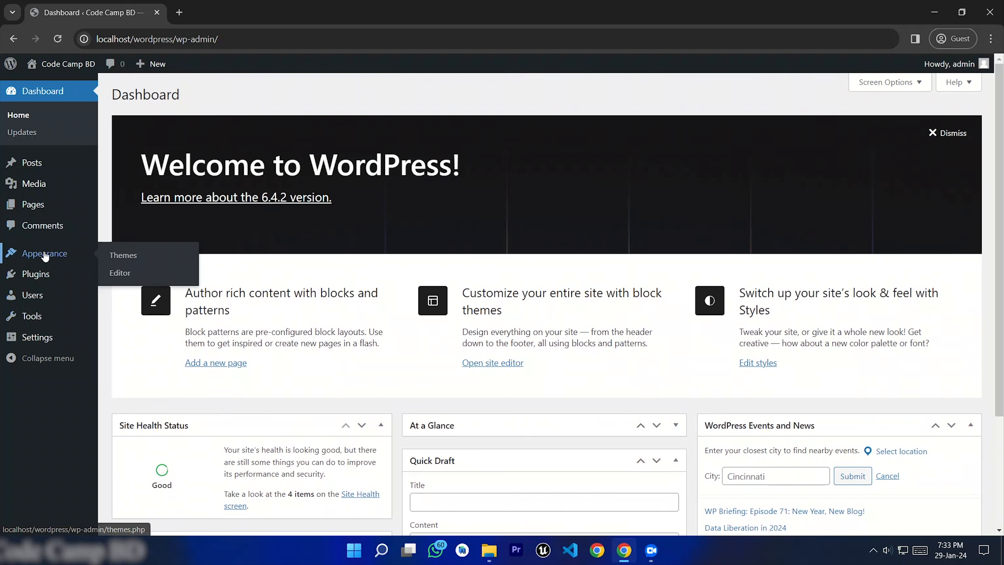
{"action": "left_click", "coordinate": [127, 256]}
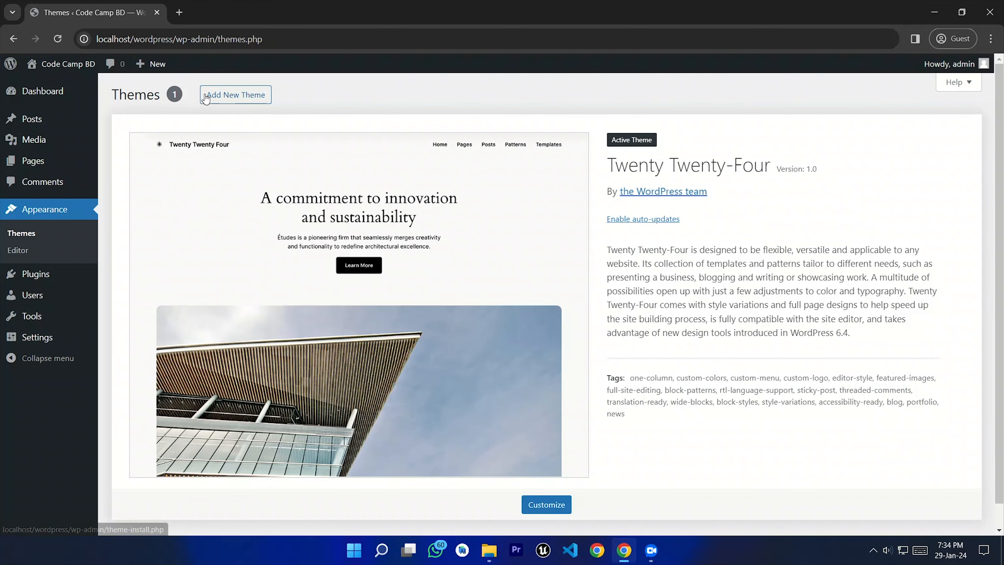
{"action": "left_click", "coordinate": [234, 98]}
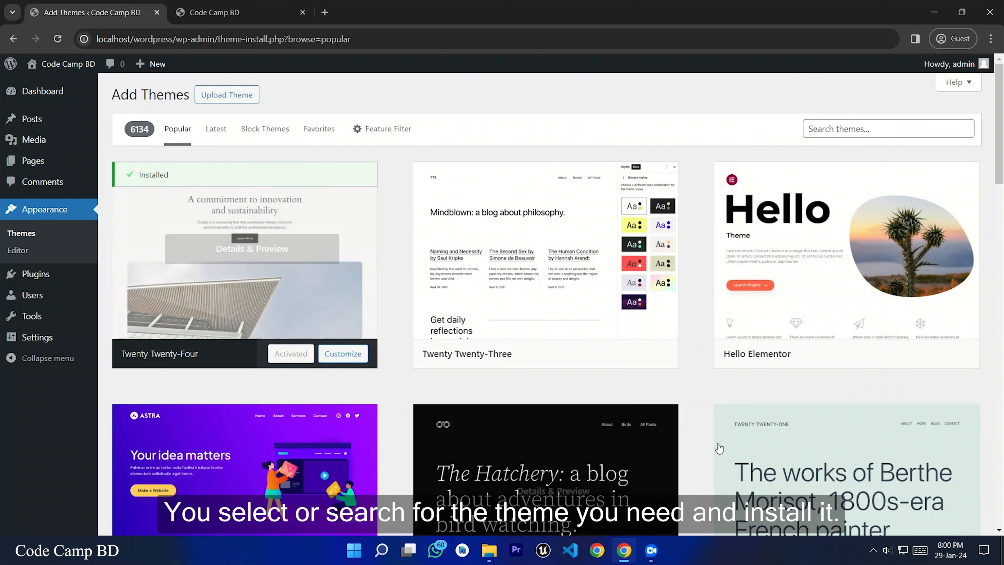
Step: Install Blogmate, check its live preview, then return to the installed themes list
{"action": "left_click_drag", "start_coordinate": [1001, 164], "coordinate": [1003, 478]}
{"action": "left_click", "coordinate": [302, 265]}
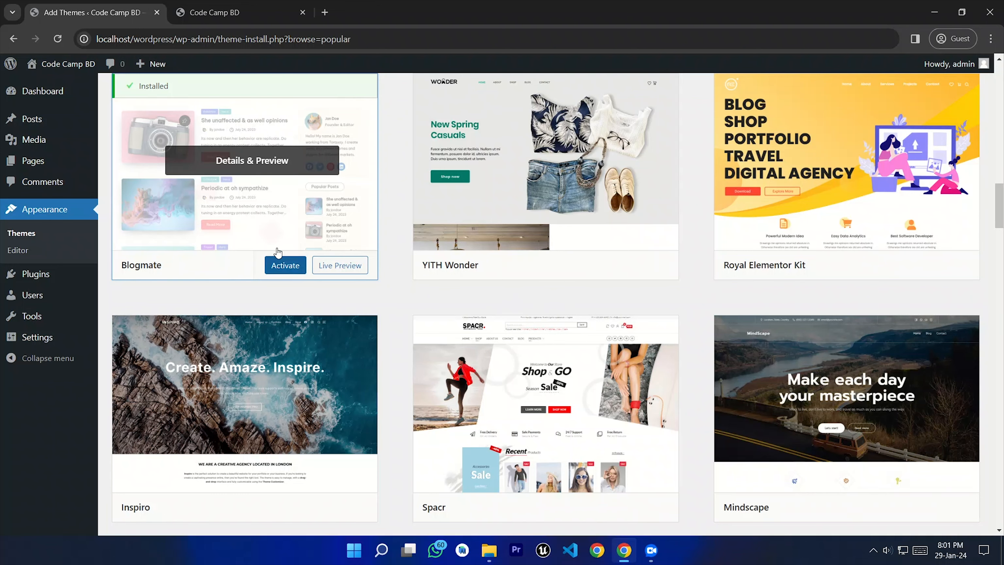
{"action": "left_click", "coordinate": [262, 214]}
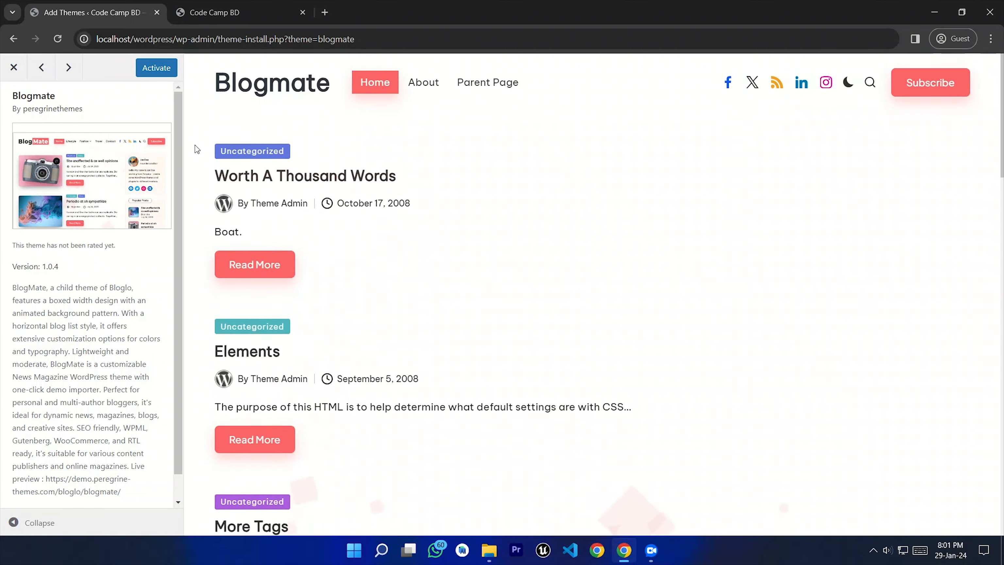
{"action": "left_click", "coordinate": [7, 72]}
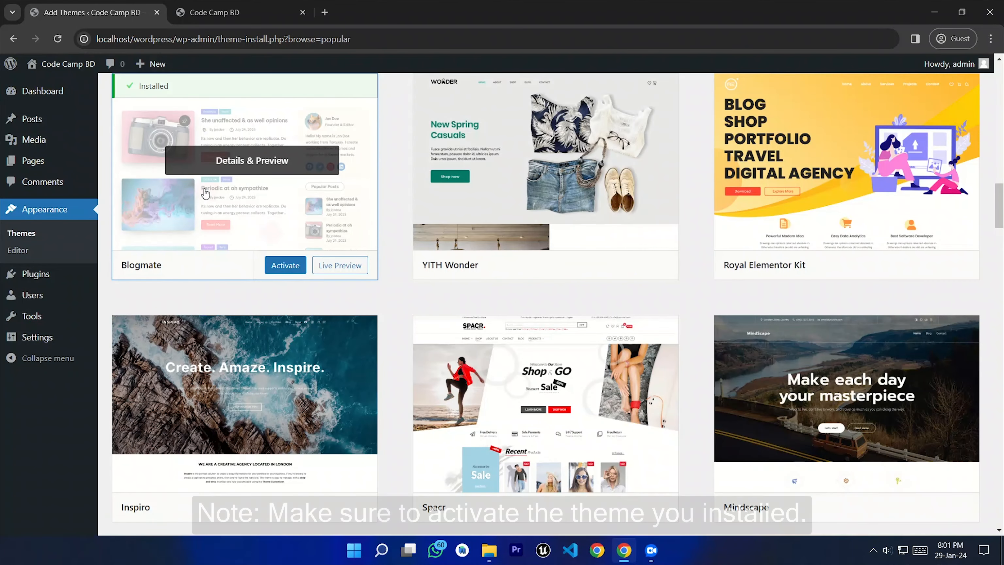
{"action": "left_click", "coordinate": [43, 233]}
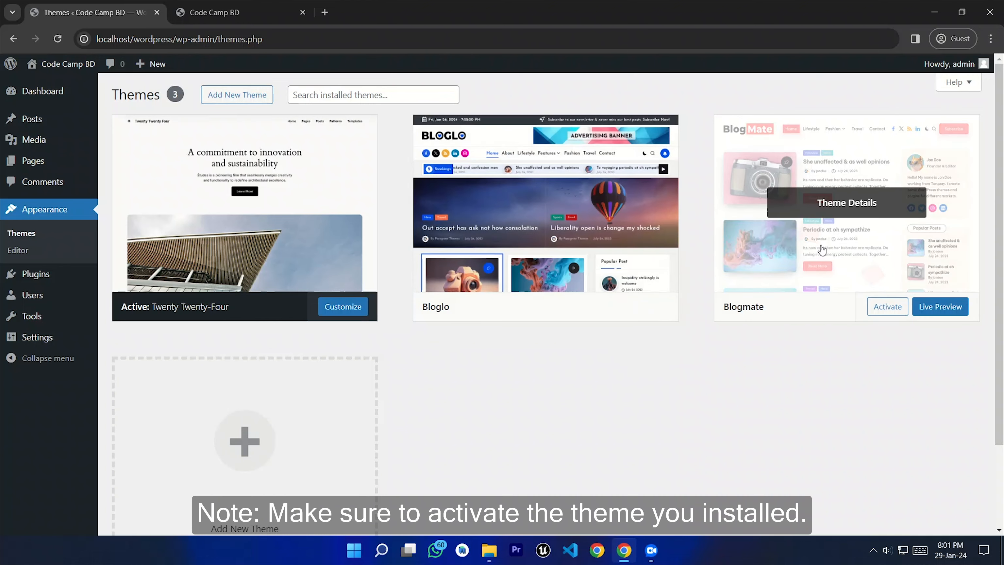
Step: Activate Blogmate from its theme details overlay
{"action": "left_click", "coordinate": [841, 263]}
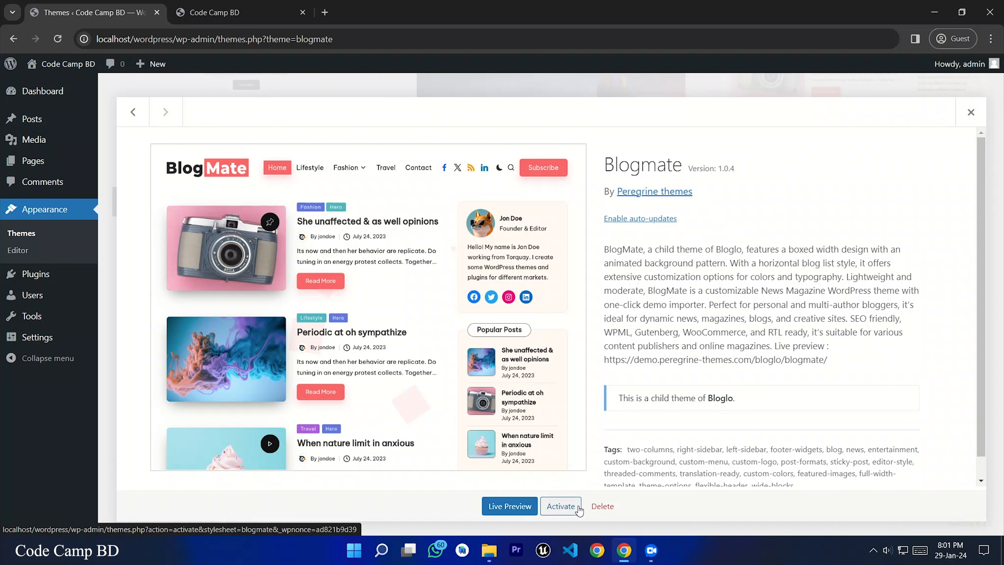
{"action": "left_click", "coordinate": [566, 510]}
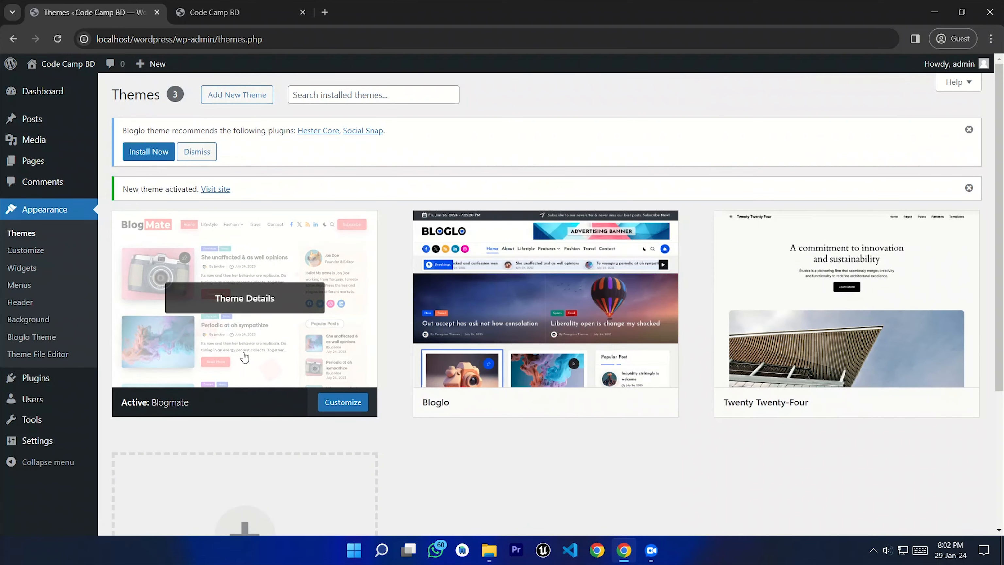
{"action": "mouse_move", "coordinate": [63, 66]}
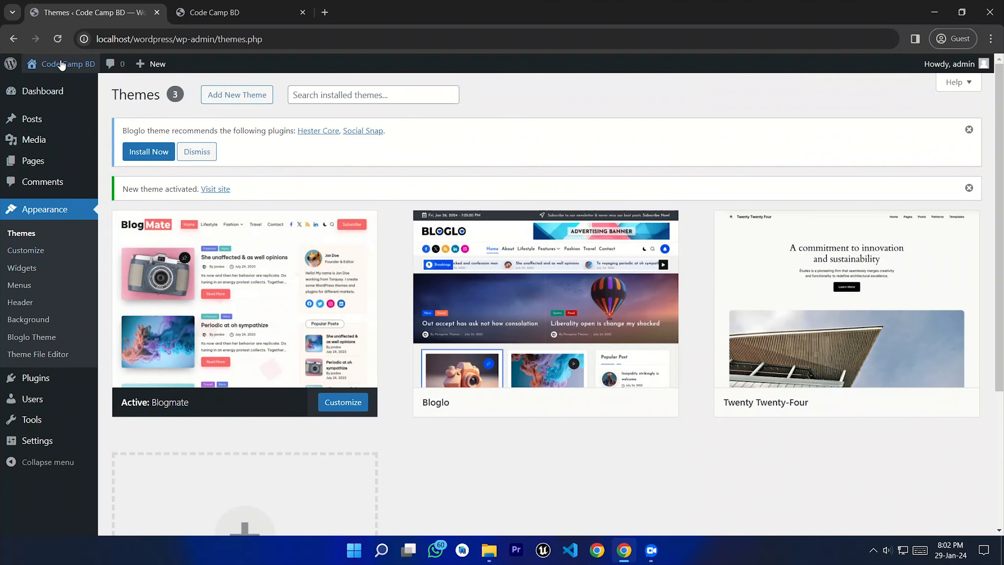
Step: Visit the front page and scroll through the Blogmate post list and NewsDaily sidebar
{"action": "left_click", "coordinate": [58, 88]}
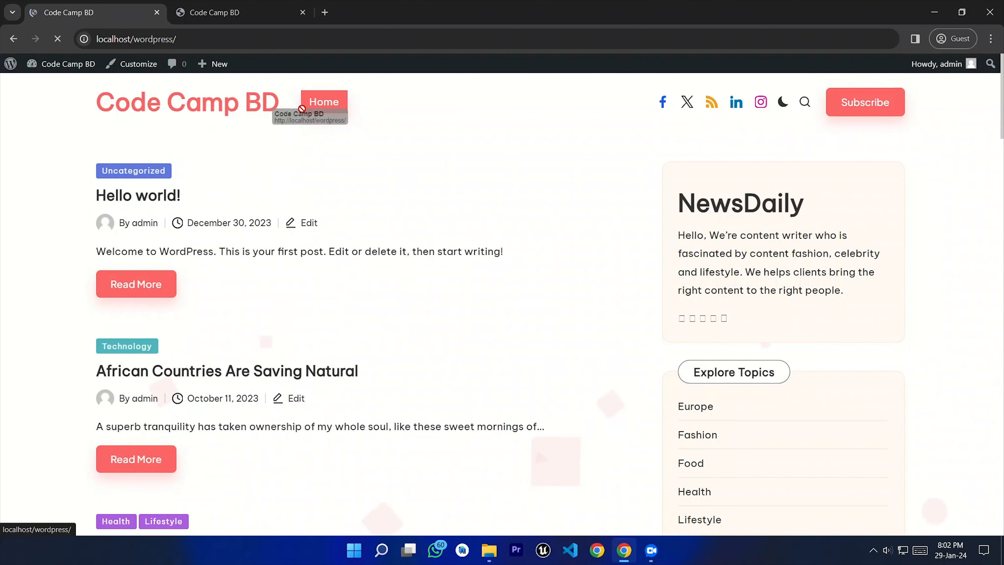
{"action": "left_click_drag", "start_coordinate": [592, 336], "coordinate": [617, 337]}
{"action": "scroll", "coordinate": [592, 337], "scroll_direction": "down", "scroll_amount": 1}
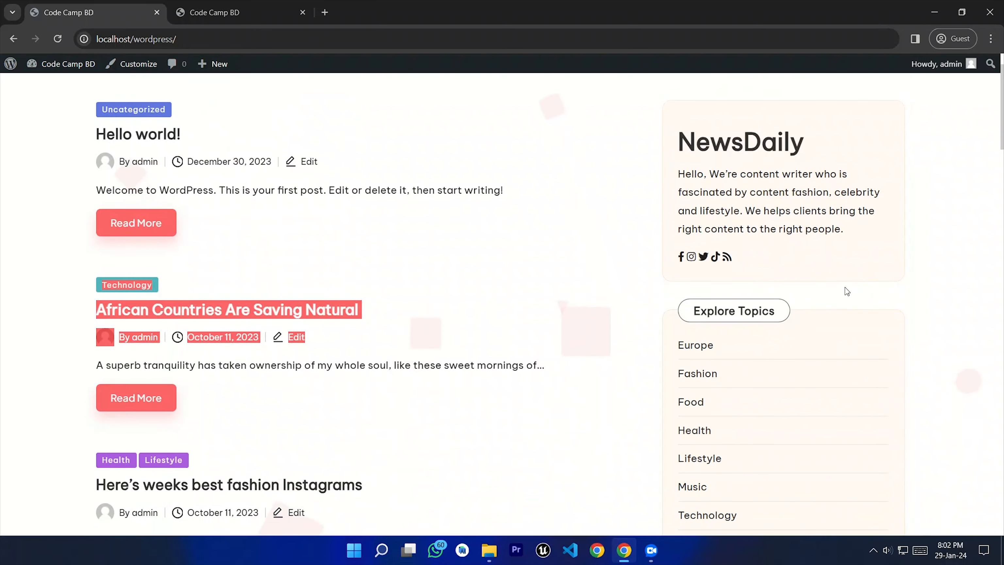
{"action": "left_click", "coordinate": [809, 292]}
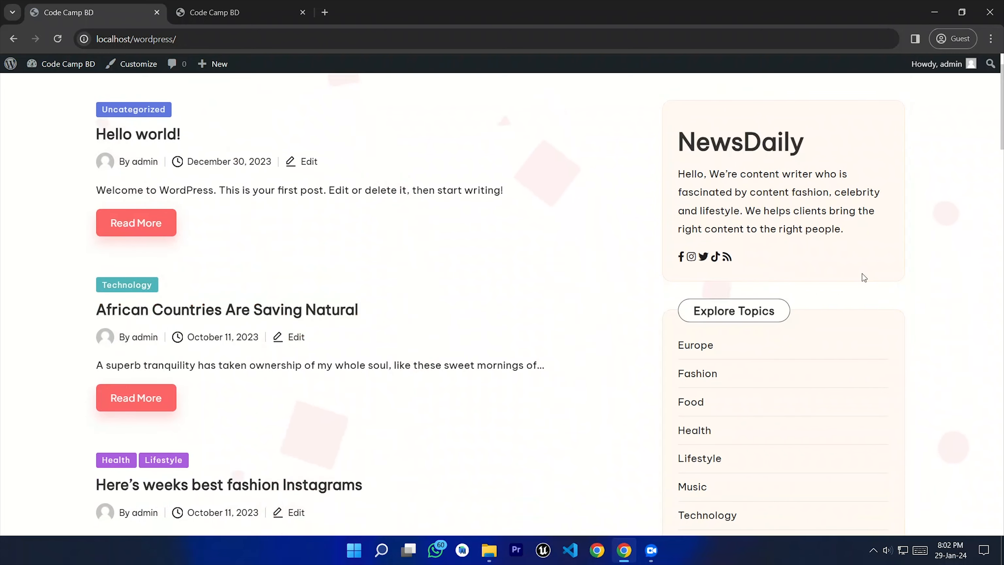
{"action": "scroll", "coordinate": [991, 168], "scroll_direction": "down", "scroll_amount": 7}
{"action": "scroll", "coordinate": [464, 392], "scroll_direction": "up", "scroll_amount": 1}
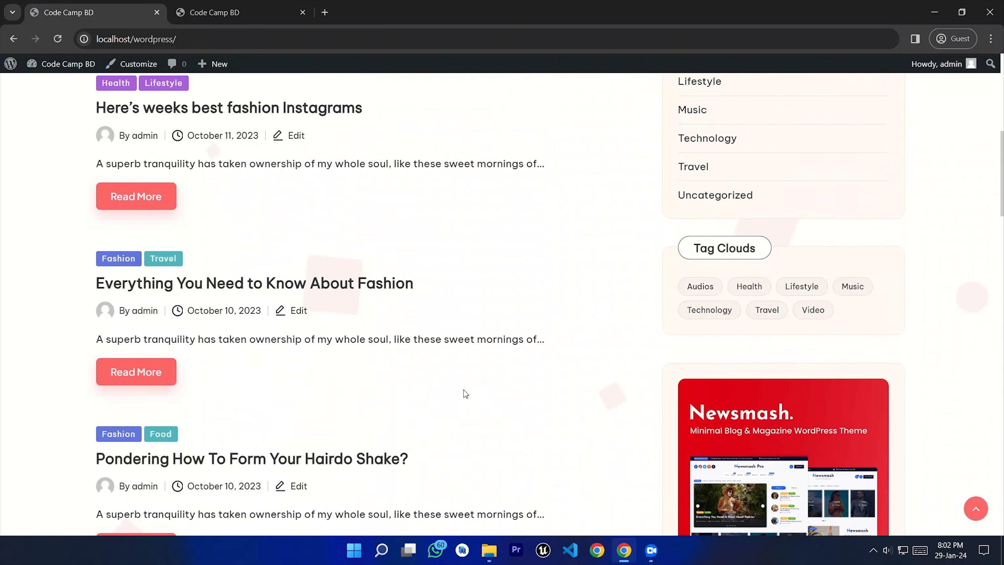
{"action": "scroll", "coordinate": [464, 392], "scroll_direction": "down", "scroll_amount": 8}
{"action": "scroll", "coordinate": [464, 394], "scroll_direction": "down", "scroll_amount": 5}
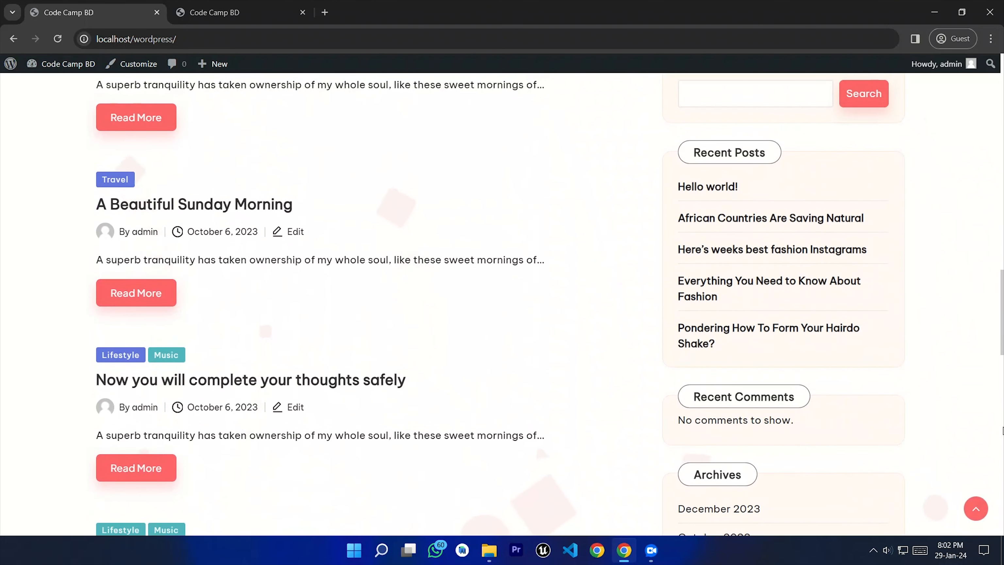
{"action": "scroll", "coordinate": [501, 304], "scroll_direction": "down", "scroll_amount": 7}
{"action": "scroll", "coordinate": [1001, 282], "scroll_direction": "up", "scroll_amount": 3}
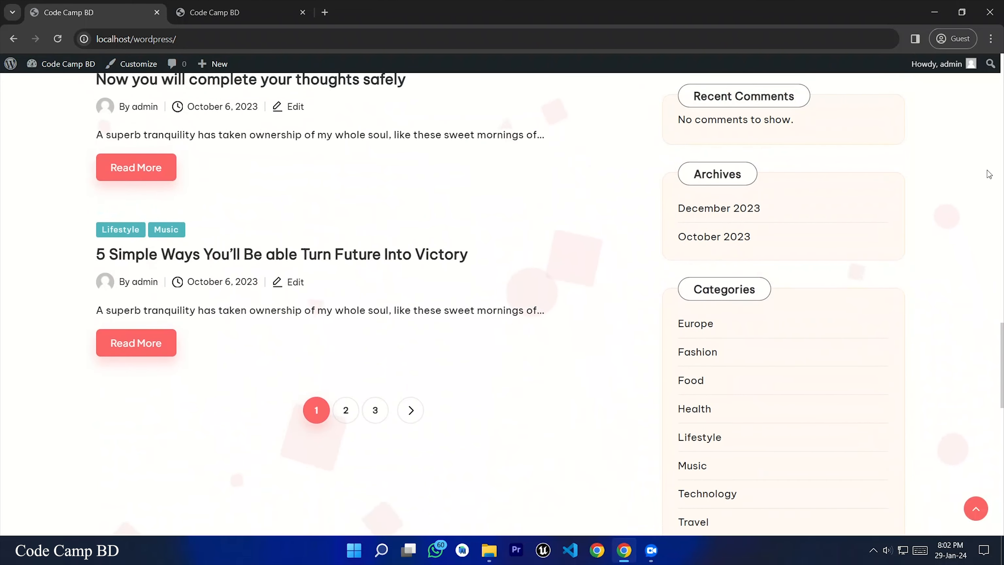
{"action": "scroll", "coordinate": [1002, 281], "scroll_direction": "up", "scroll_amount": 10}
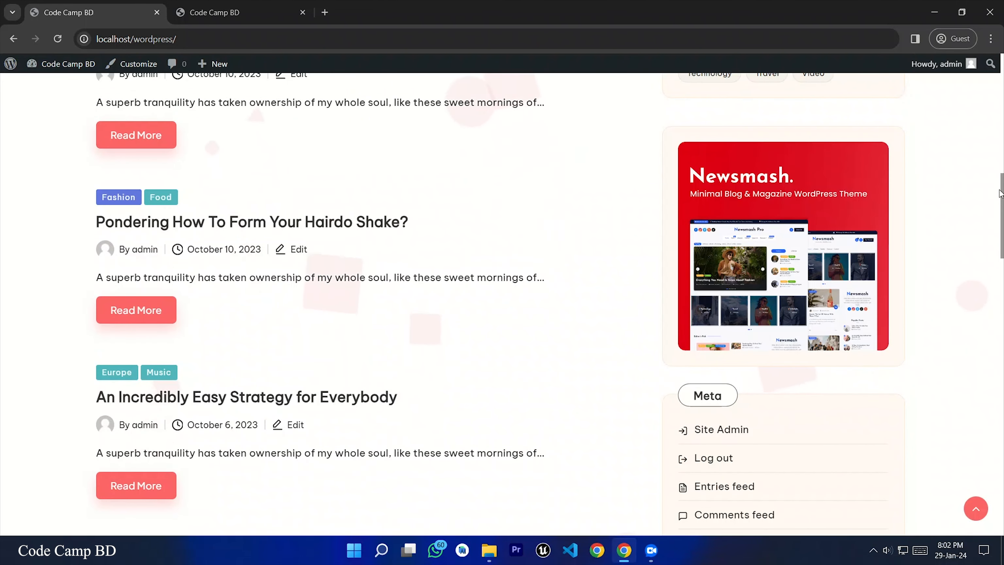
{"action": "scroll", "coordinate": [365, 258], "scroll_direction": "up", "scroll_amount": 3}
{"action": "scroll", "coordinate": [356, 262], "scroll_direction": "up", "scroll_amount": 12}
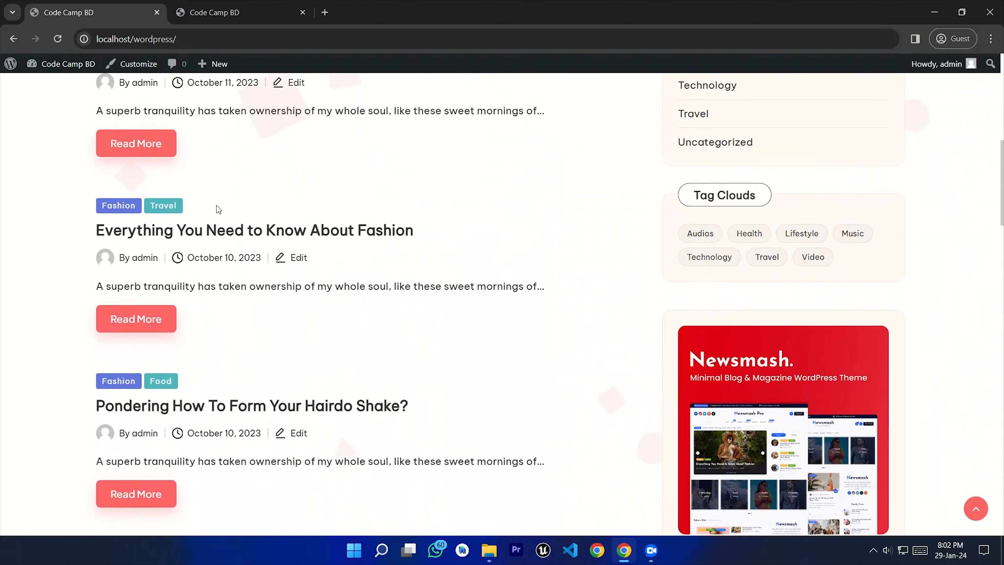
{"action": "scroll", "coordinate": [221, 211], "scroll_direction": "up", "scroll_amount": 3}
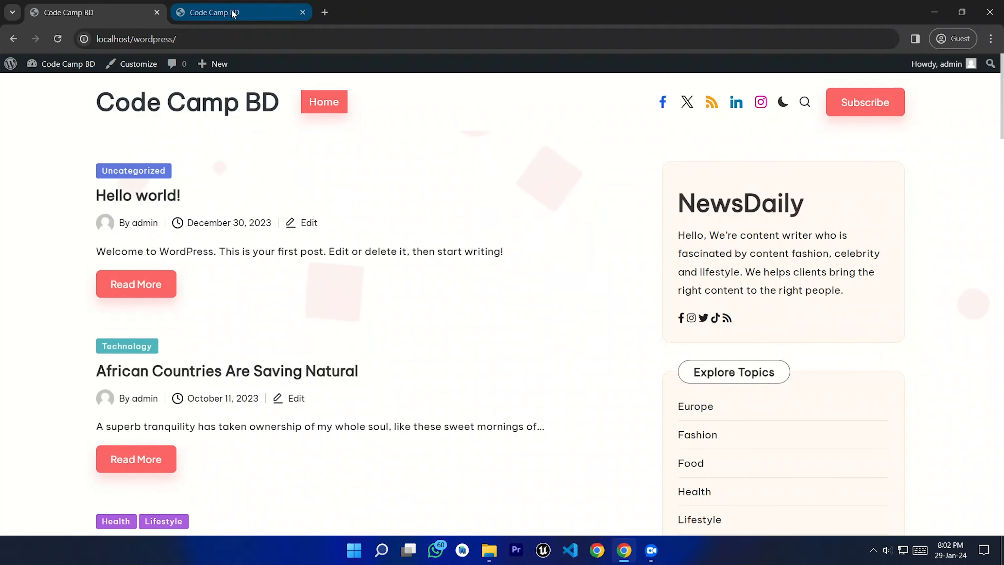
Step: Check Blogmate's details on the Themes page and open the front page in a second tab
{"action": "left_click", "coordinate": [302, 12]}
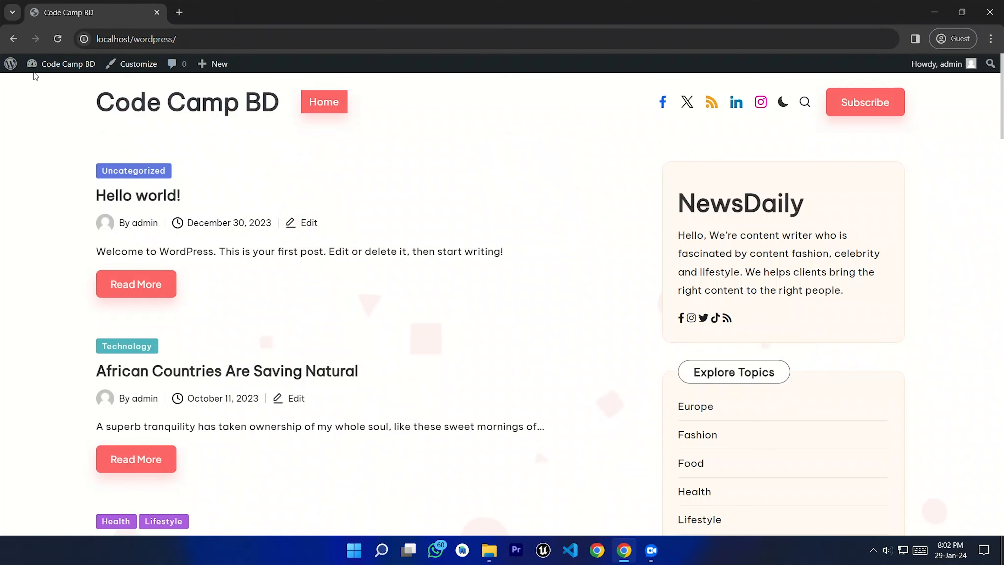
{"action": "left_click", "coordinate": [13, 39]}
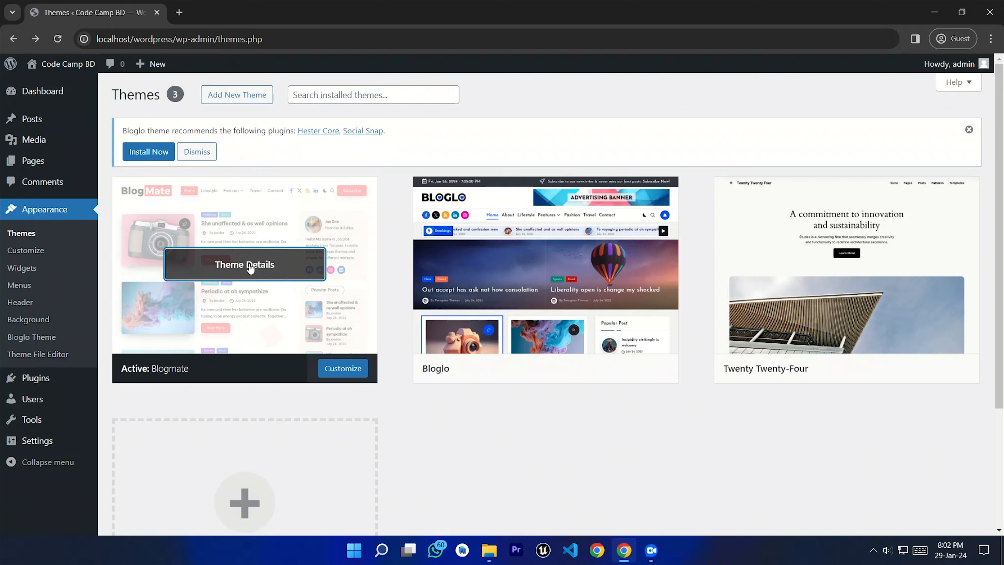
{"action": "left_click", "coordinate": [250, 268]}
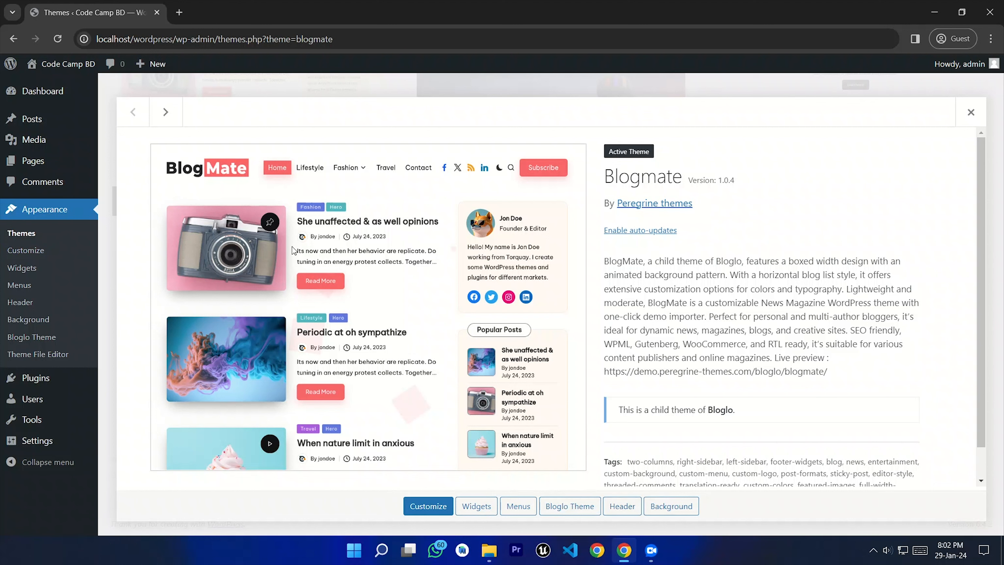
{"action": "mouse_move", "coordinate": [43, 68]}
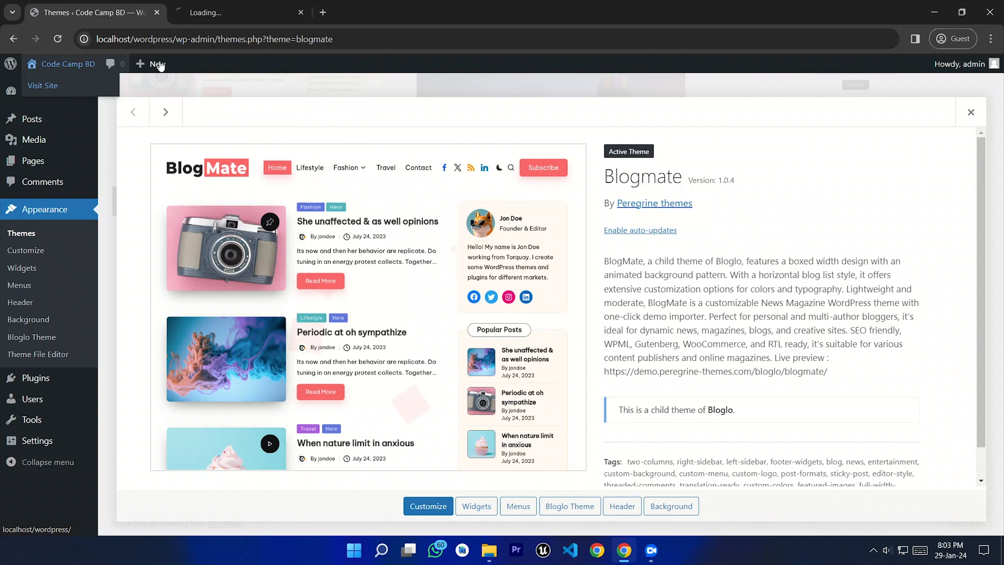
{"action": "left_click", "coordinate": [189, 10]}
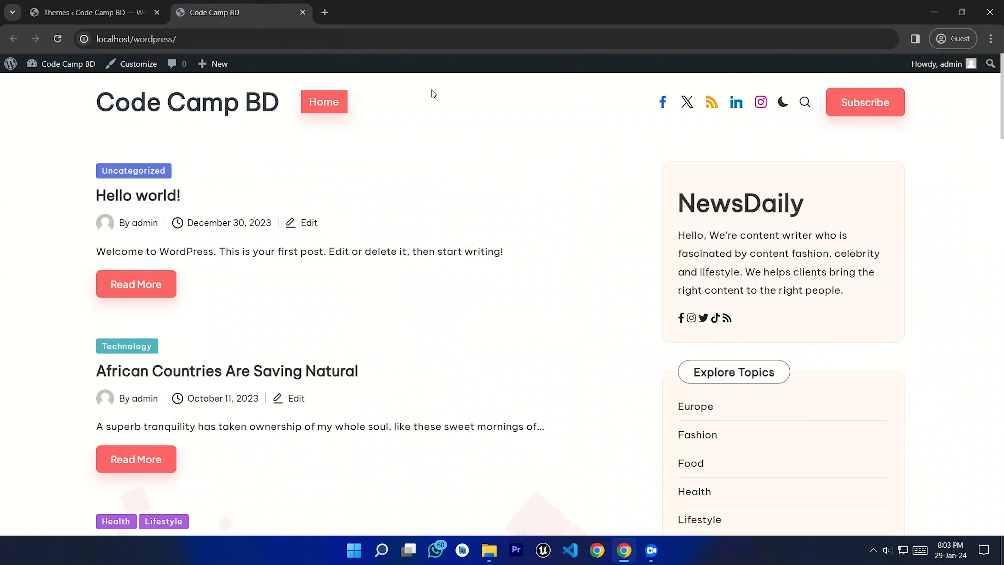
Step: Scroll through the front-page posts, jump back to the top, and minimize the browser
{"action": "scroll", "coordinate": [525, 285], "scroll_direction": "down", "scroll_amount": 3}
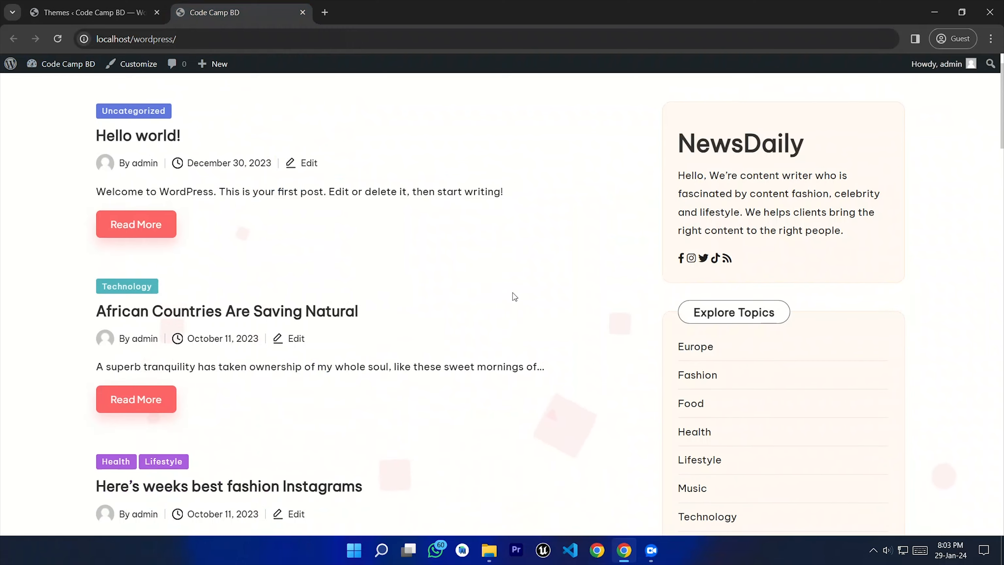
{"action": "scroll", "coordinate": [482, 322], "scroll_direction": "down", "scroll_amount": 6}
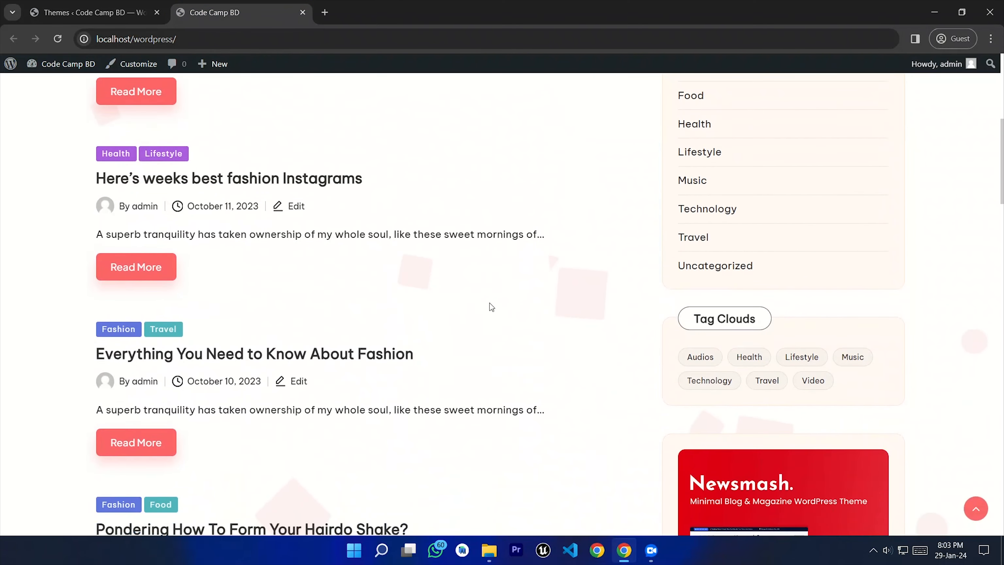
{"action": "left_click", "coordinate": [976, 512]}
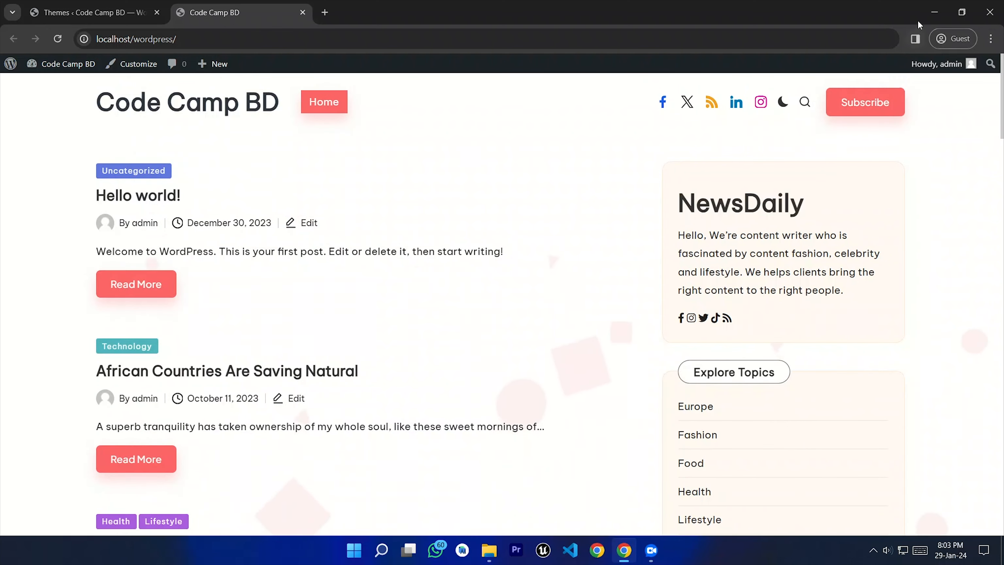
{"action": "left_click", "coordinate": [932, 13]}
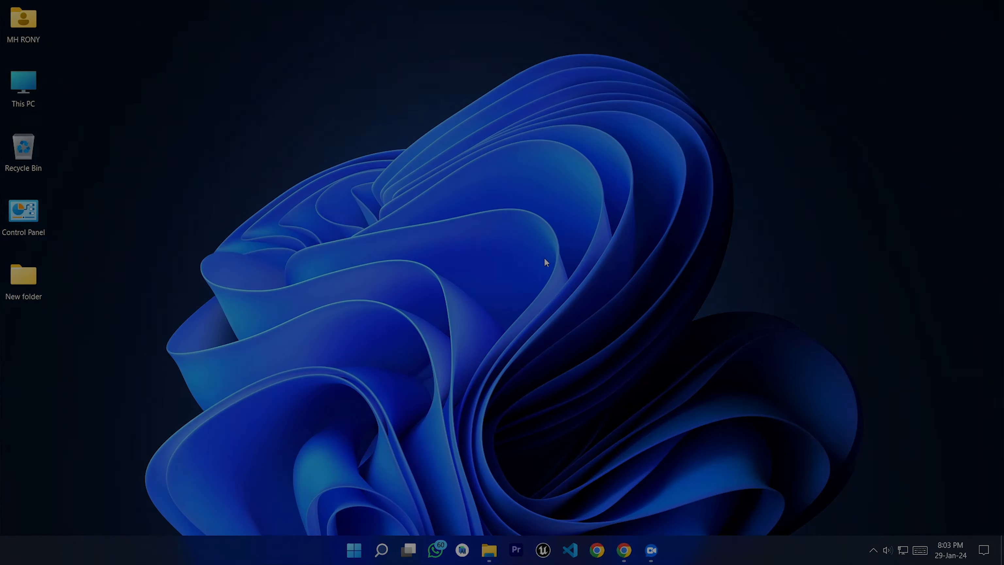